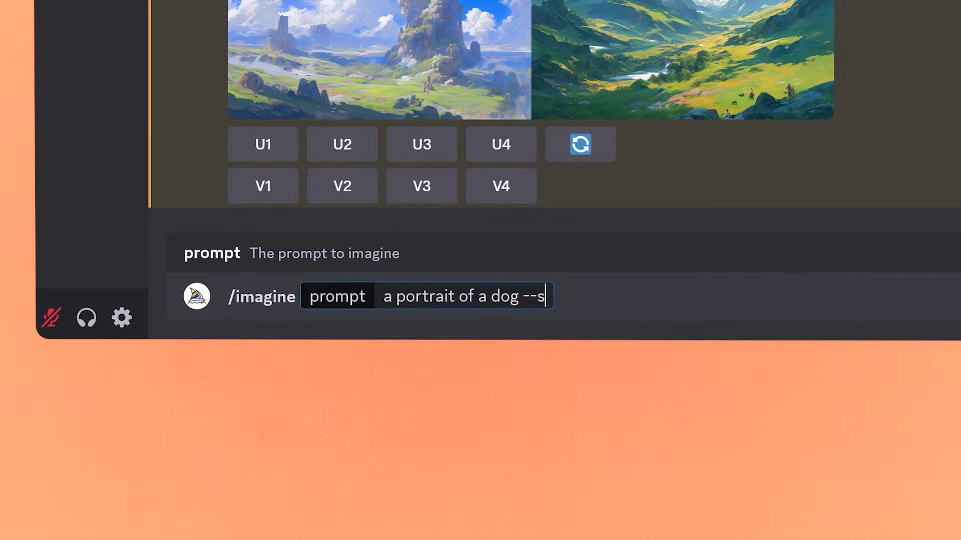
Submit 'a portrait of a dog' with --sref random --repeat 5 for generation
type("random --repeat 5")
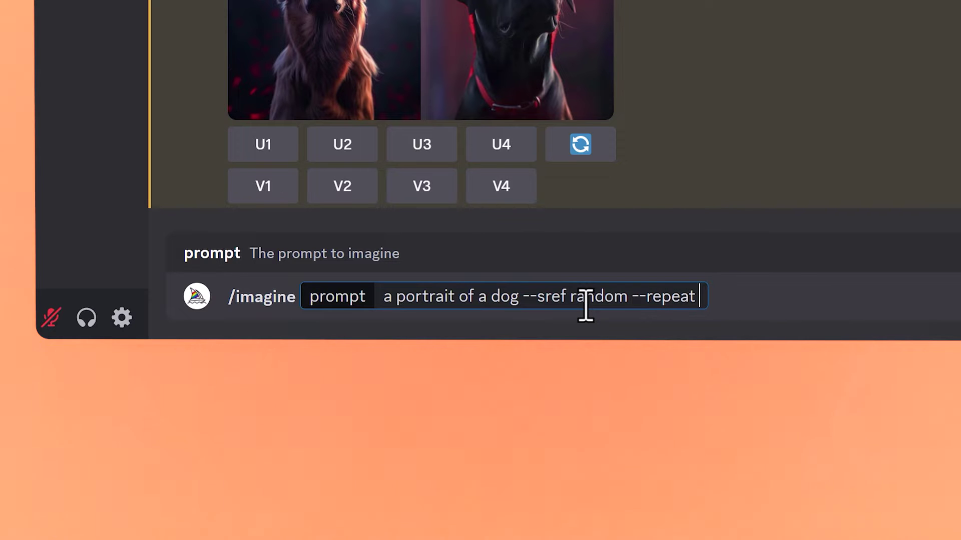
key("Return")
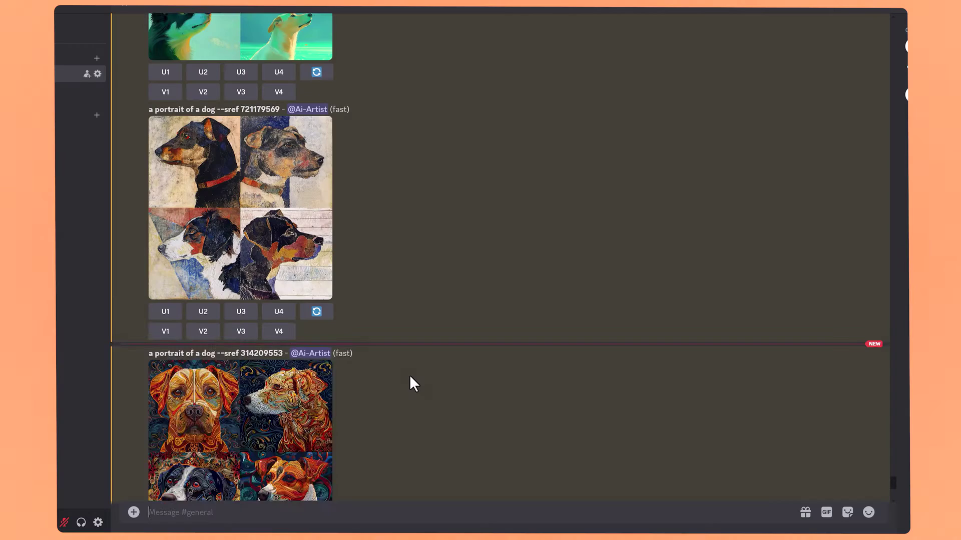
scroll(410, 374, "up", 3)
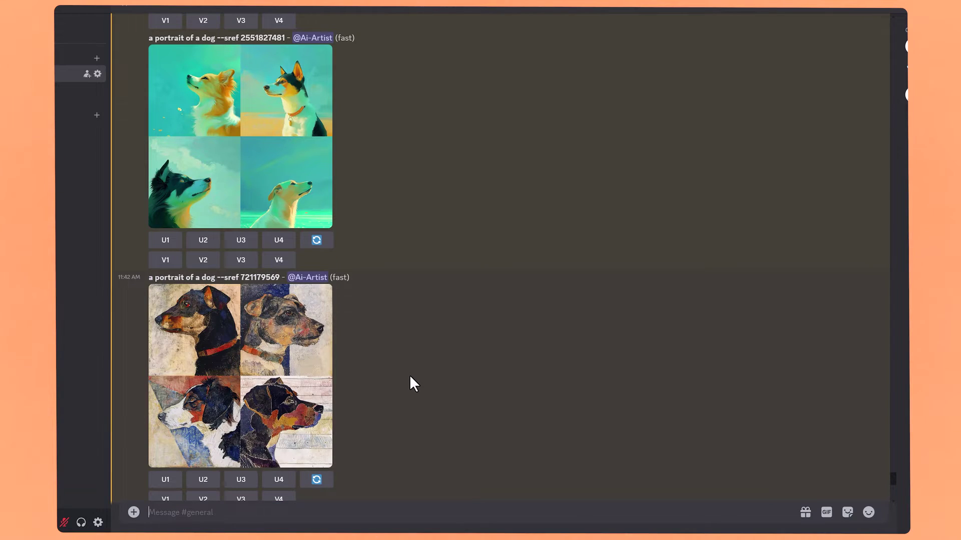
scroll(409, 375, "up", 5)
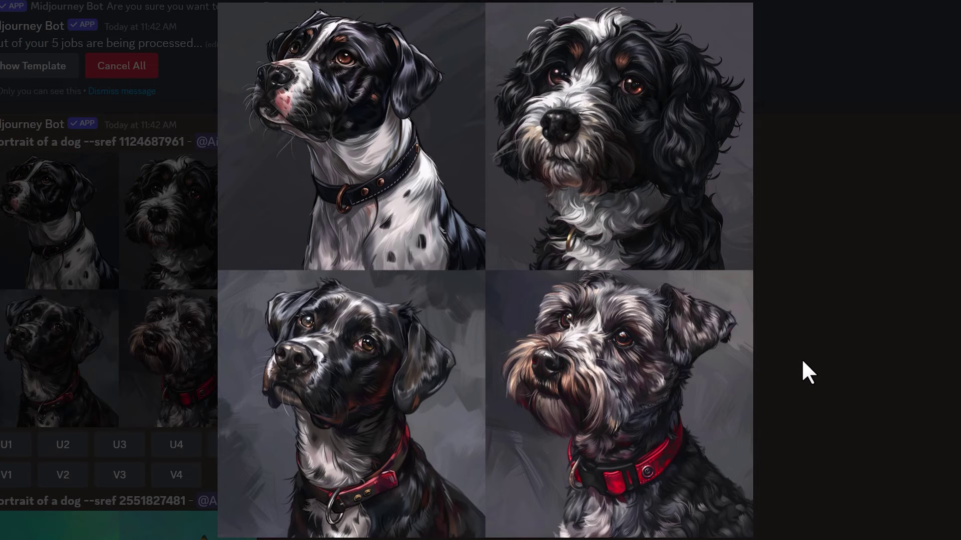
scroll(737, 275, "down", 3)
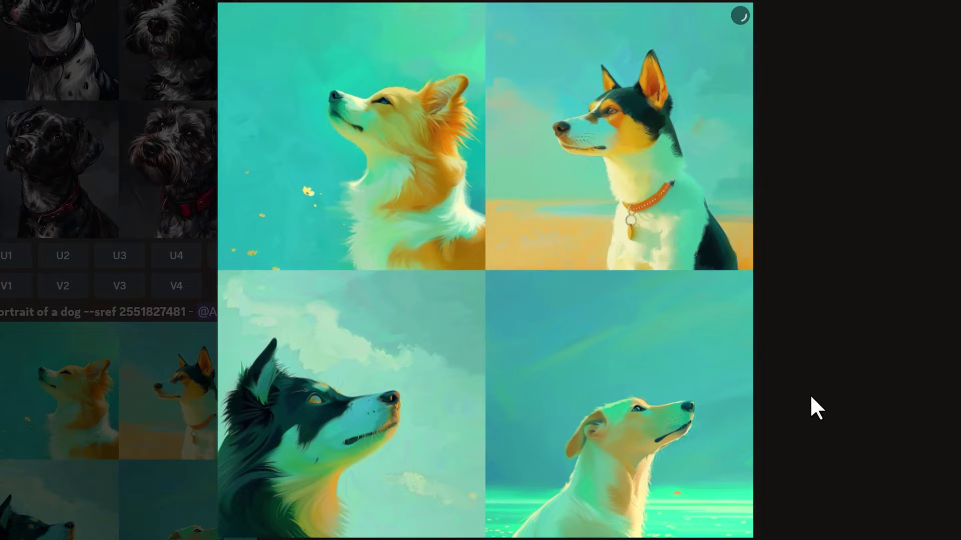
scroll(801, 379, "down", 5)
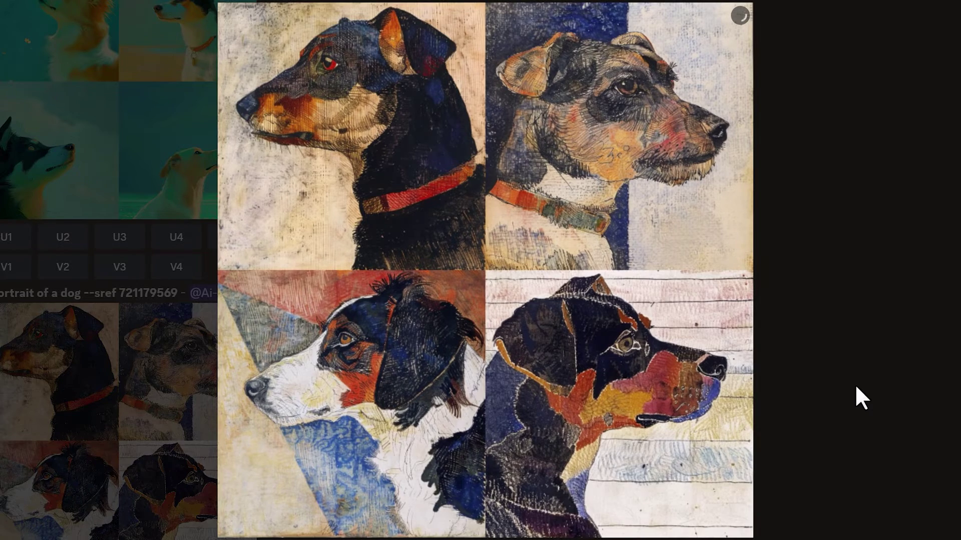
scroll(811, 428, "down", 5)
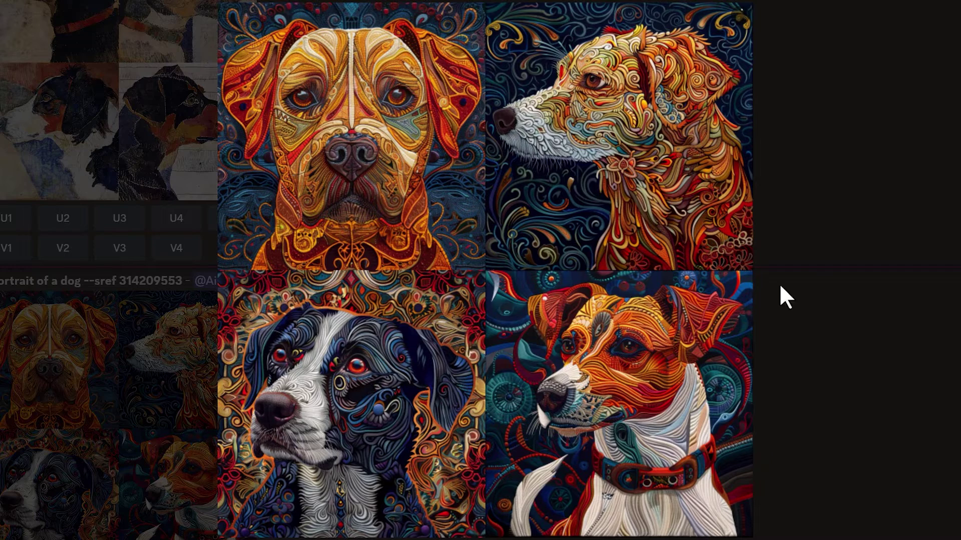
scroll(818, 296, "down", 5)
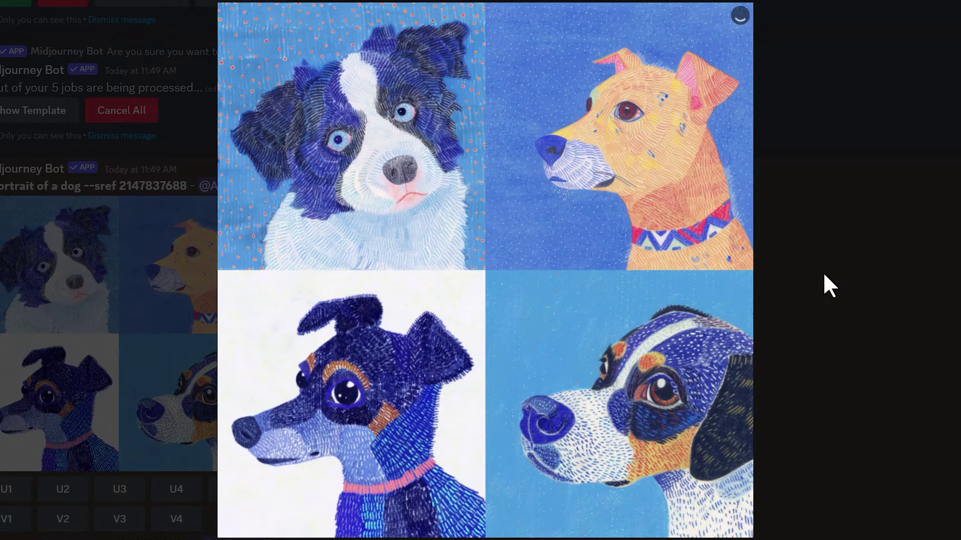
scroll(944, 248, "down", 5)
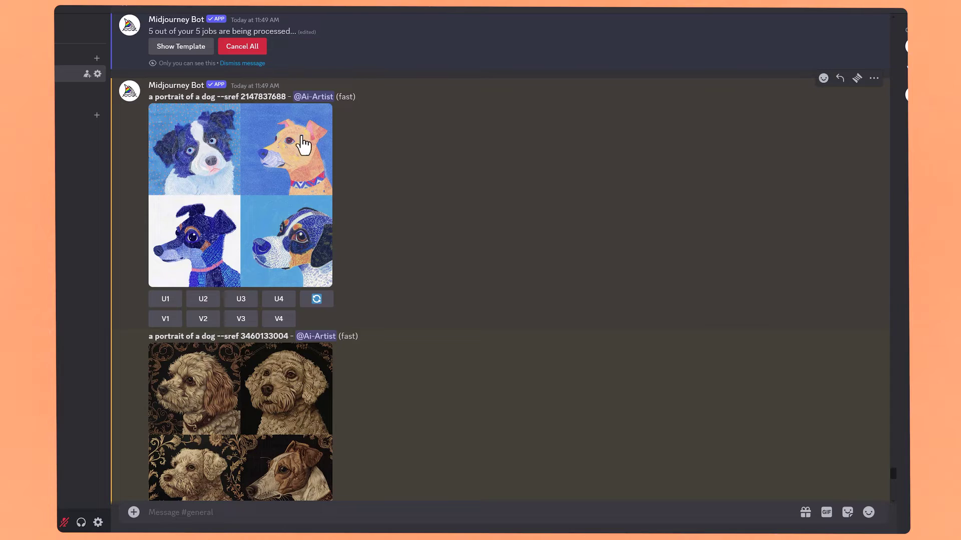
scroll(379, 210, "up", 1)
scroll(378, 209, "up", 1)
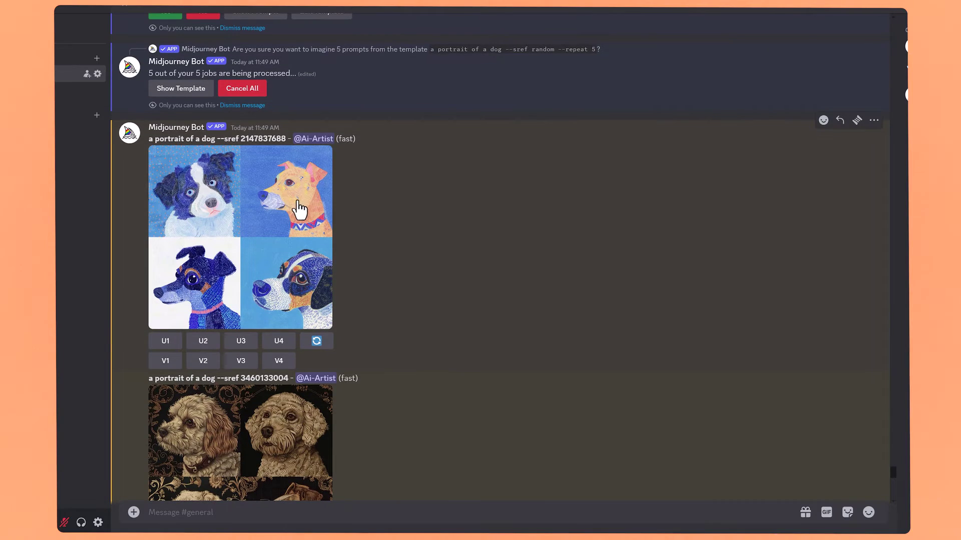
Add the orange-dog-on-blue image as style reference to a 16:9 dog-on-a-mountain prompt
left_click(299, 210)
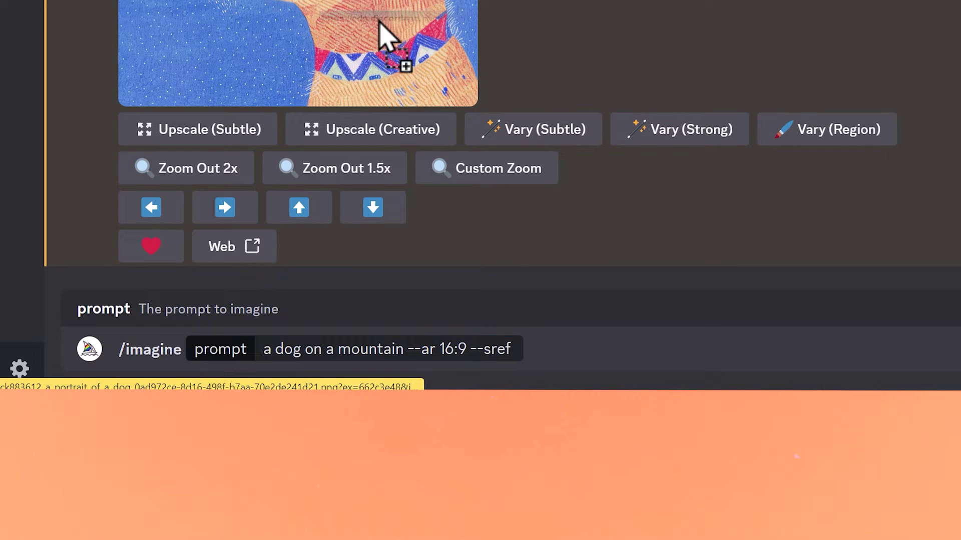
mouse_move(515, 334)
left_mouse_down()
mouse_move(517, 369)
mouse_move(500, 332)
left_mouse_up()
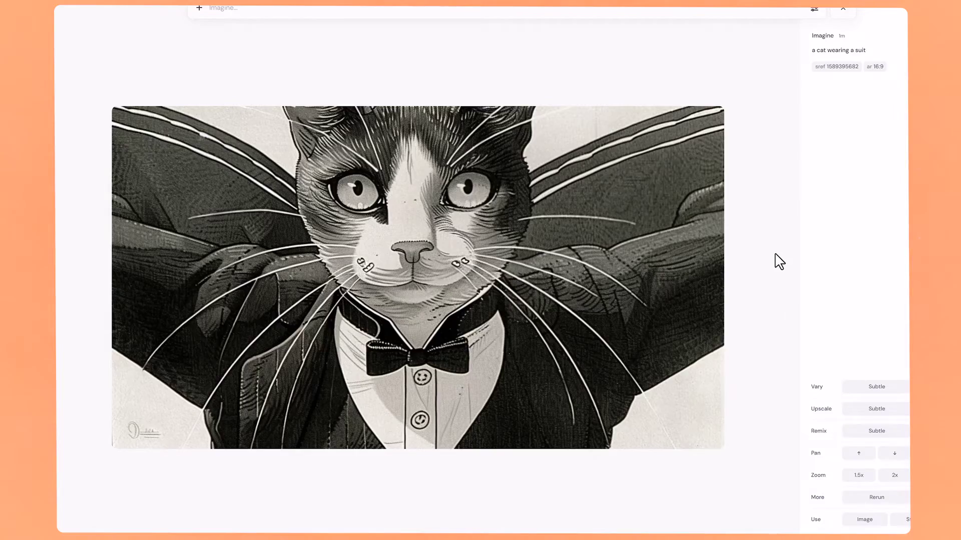
Close the winged cat view, open the street cat, then open the bookshop cat at full size
key("Escape")
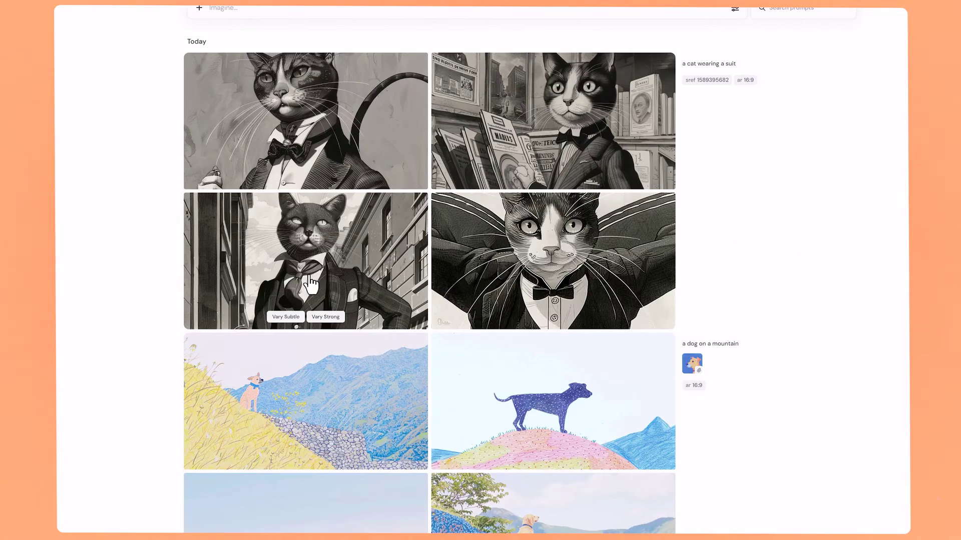
left_click(310, 269)
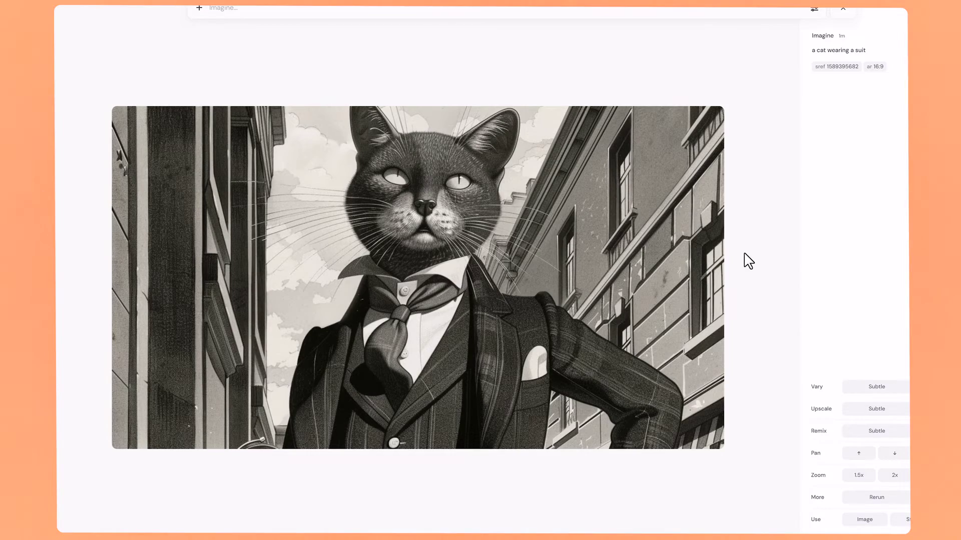
key("Escape")
left_click(549, 136)
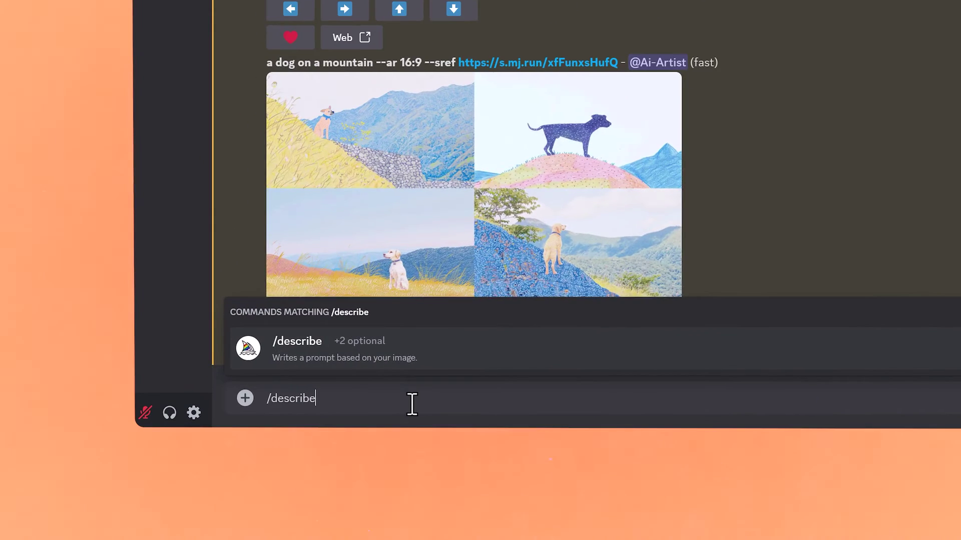
Start a /describe request for an uploaded image and attach the dog portrait PNG
key("Return")
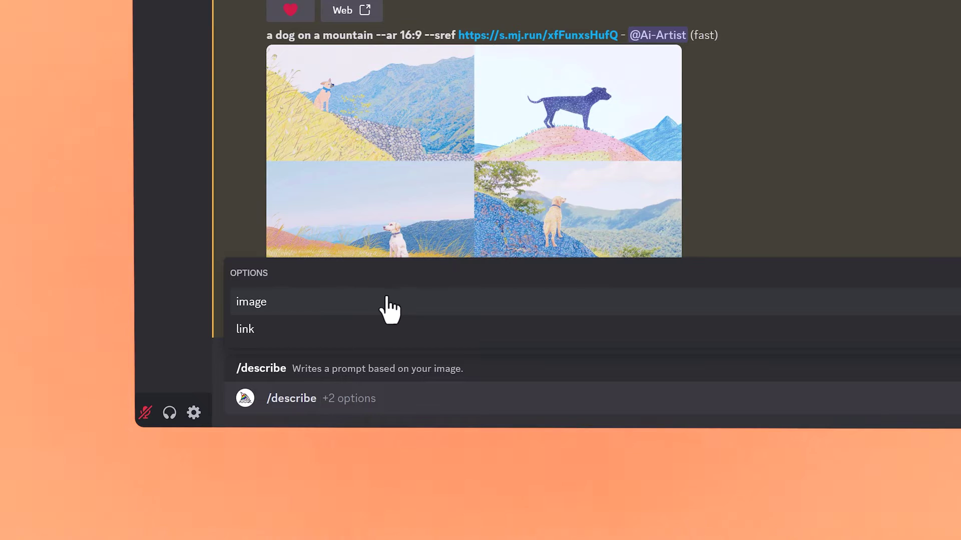
left_click(270, 309)
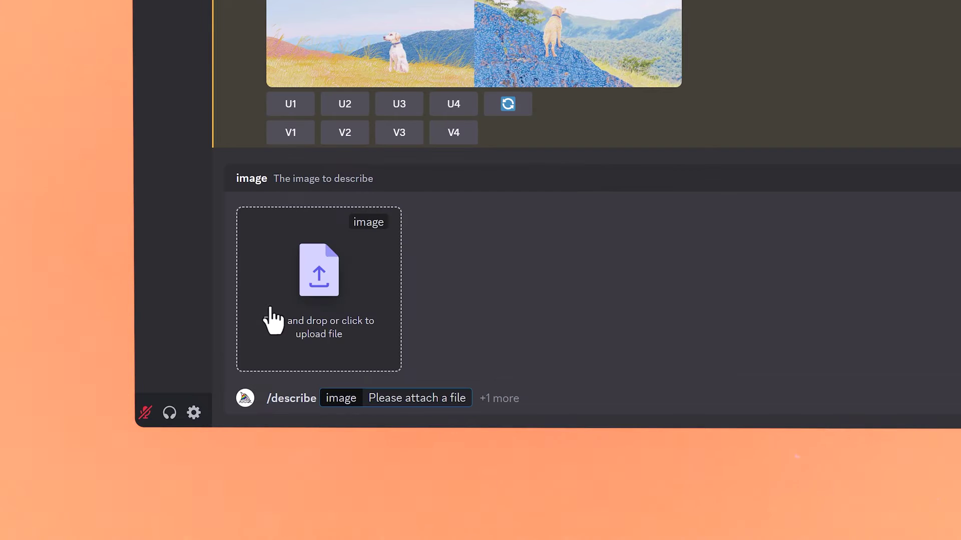
left_click_drag(743, 72, 336, 262)
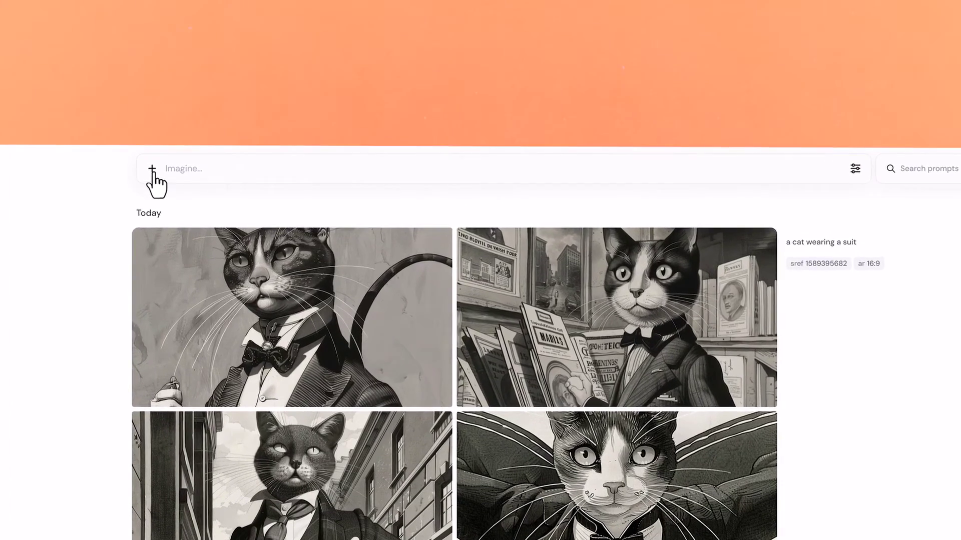
Add the dog image's Jack Russell subject and blue patterned paper background suggestions to the prompt
left_click(159, 149)
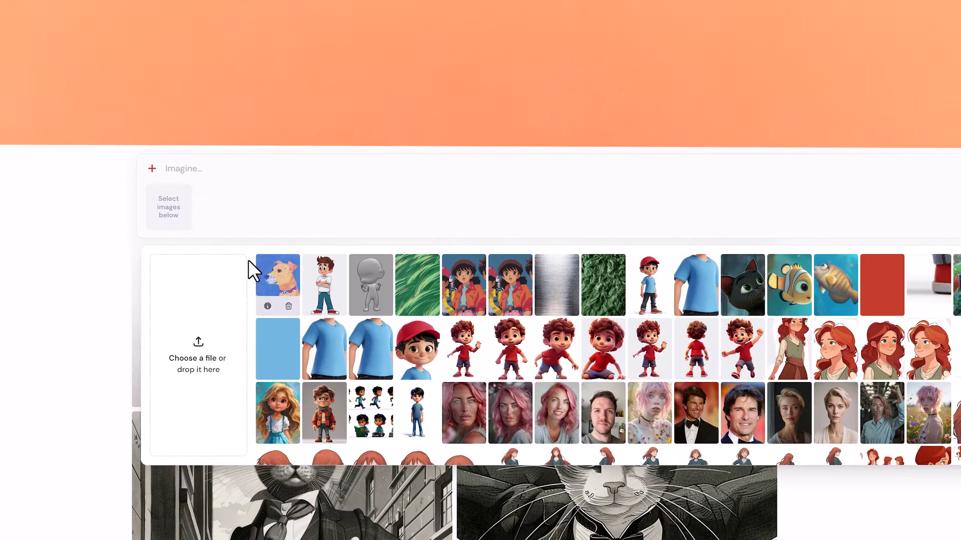
left_click(267, 306)
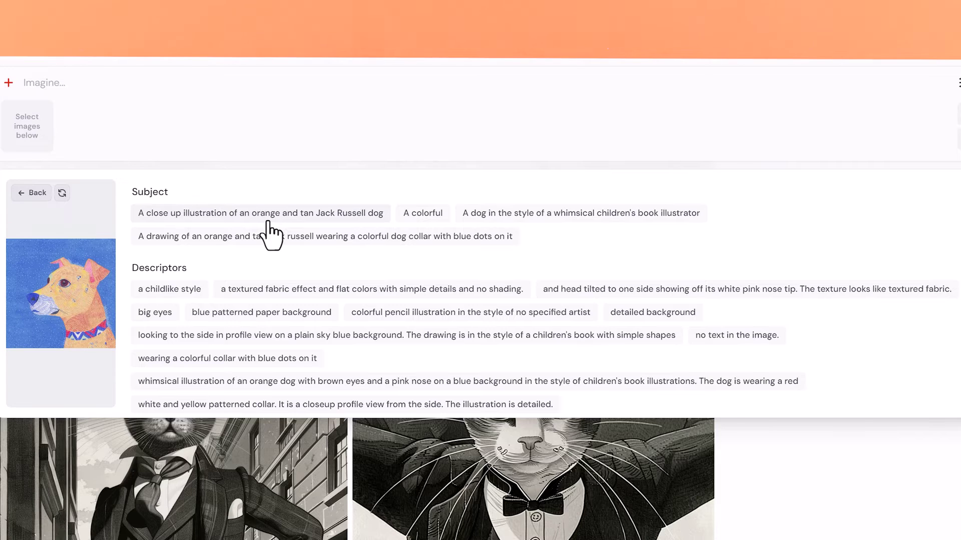
scroll(268, 221, "down", 1)
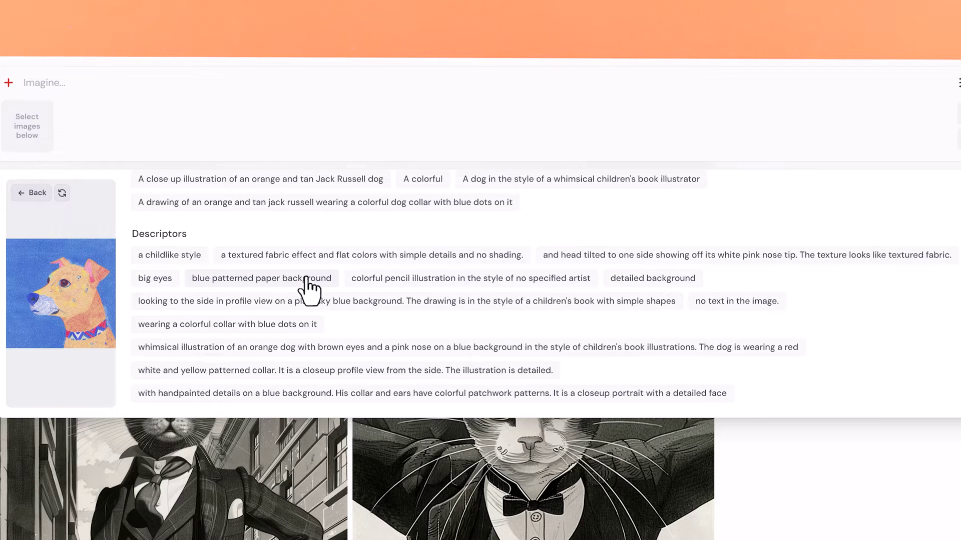
scroll(280, 250, "up", 1)
left_click(264, 216)
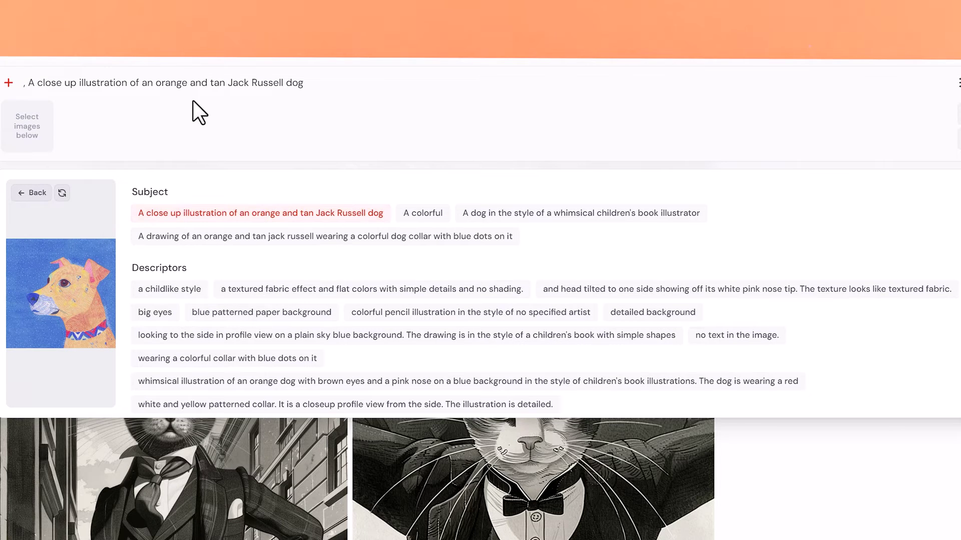
scroll(280, 283, "down", 1)
left_click(315, 279)
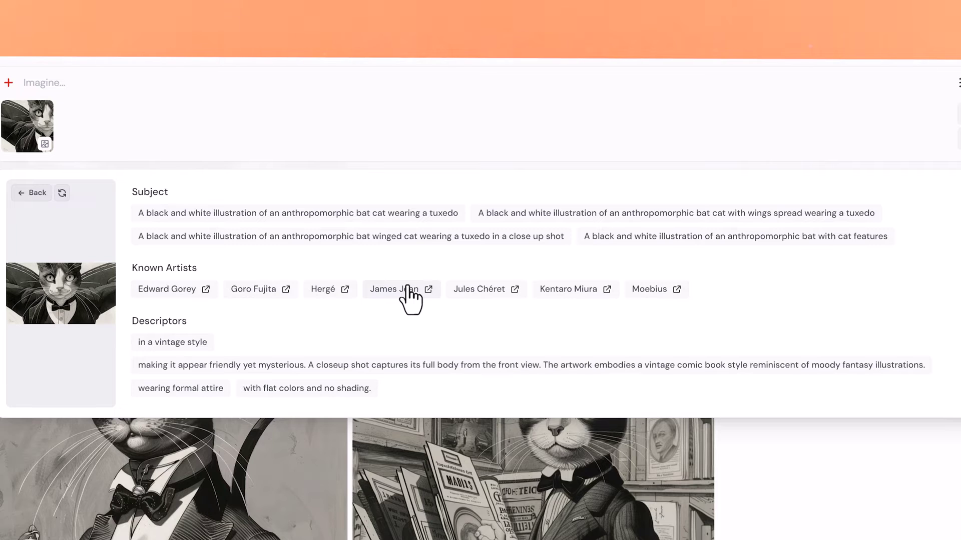
Add the tuxedo bat-cat subject, 'in the style of Moebius' and 'in a vintage style' to the prompt
left_click(170, 215)
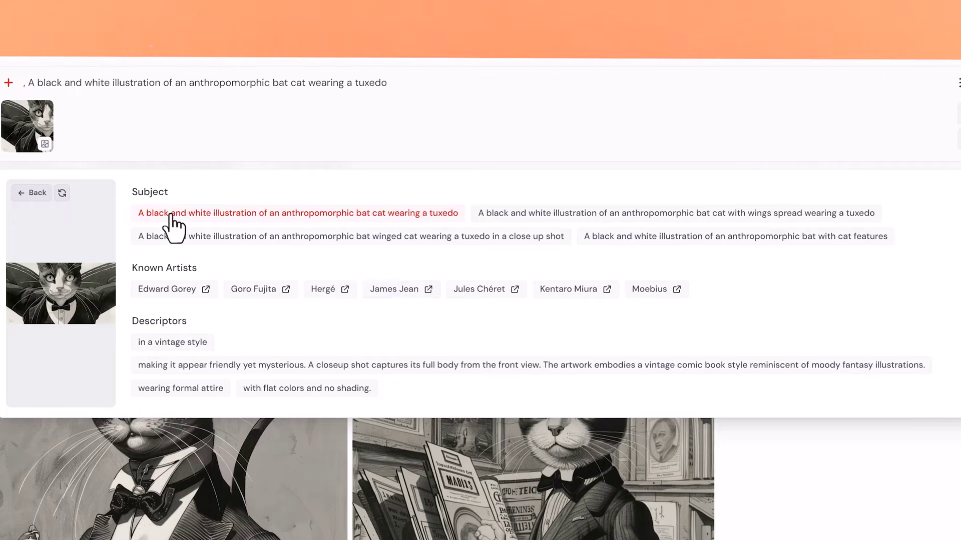
left_click(646, 291)
left_click(188, 344)
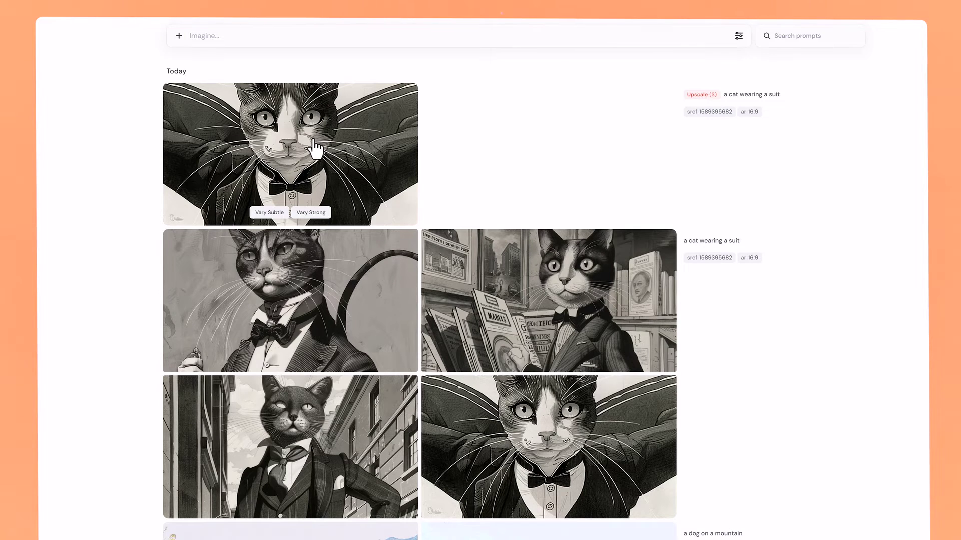
Attach the winged tuxedo cat image from the gallery to the Imagine bar
left_click_drag(316, 147, 207, 84)
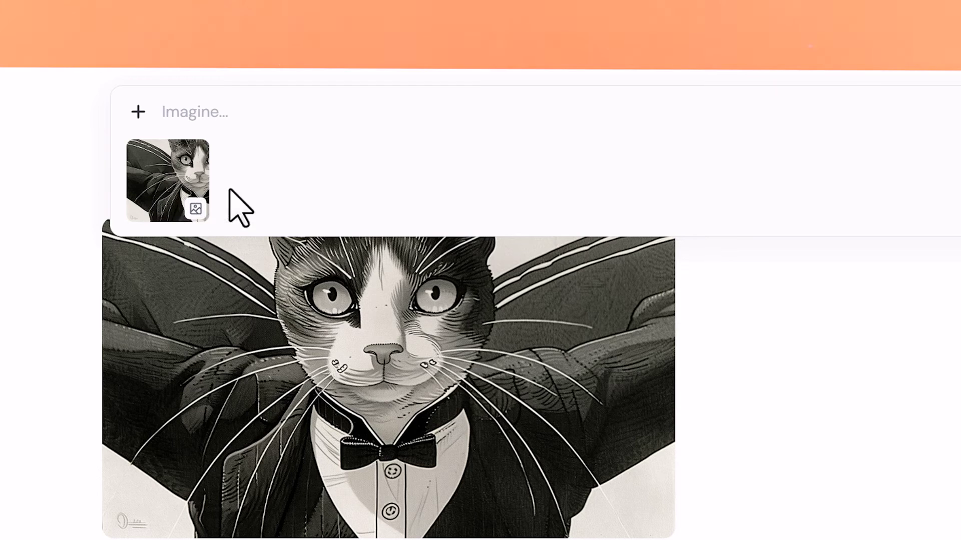
mouse_move(194, 215)
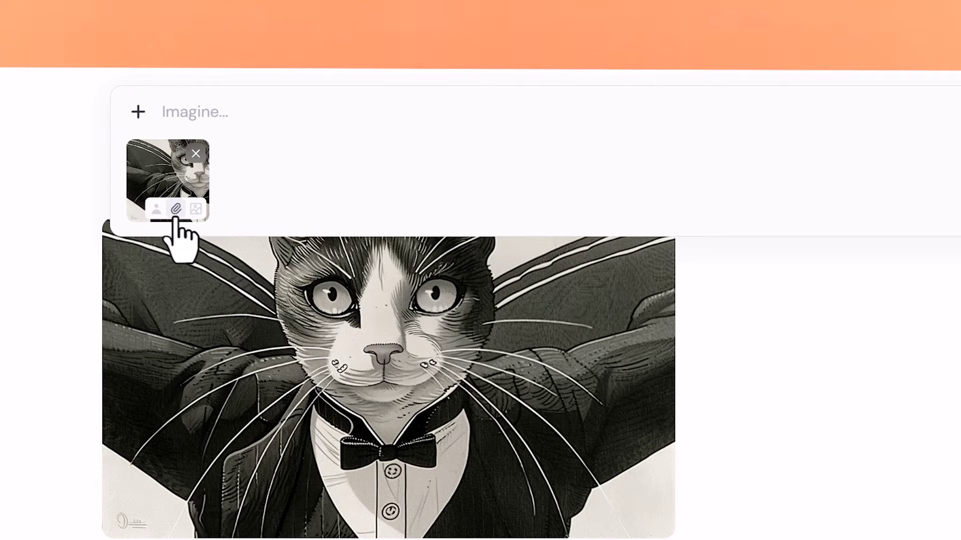
Generate 'an epic landscape' with the winged cat as image prompt, then close the enlarged result
left_click(176, 214)
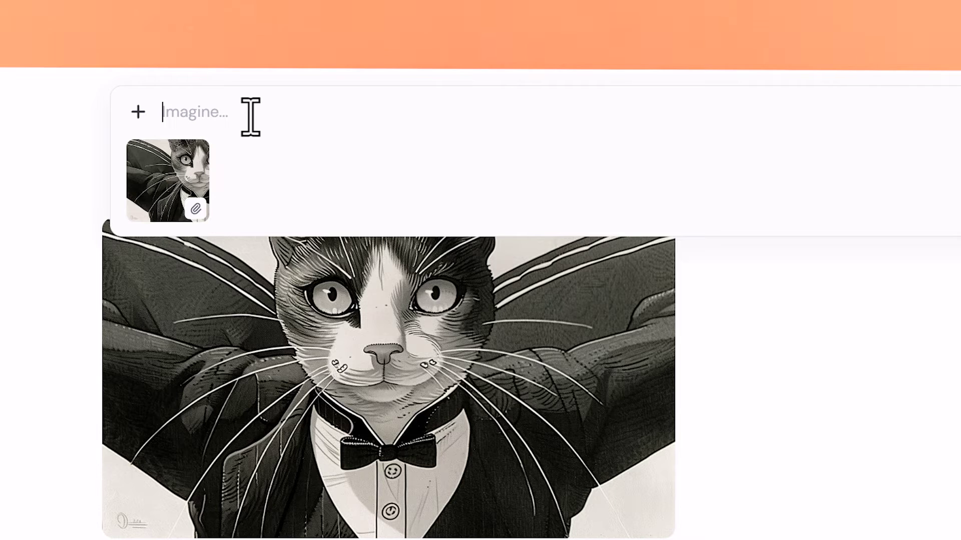
type("an epic landscape")
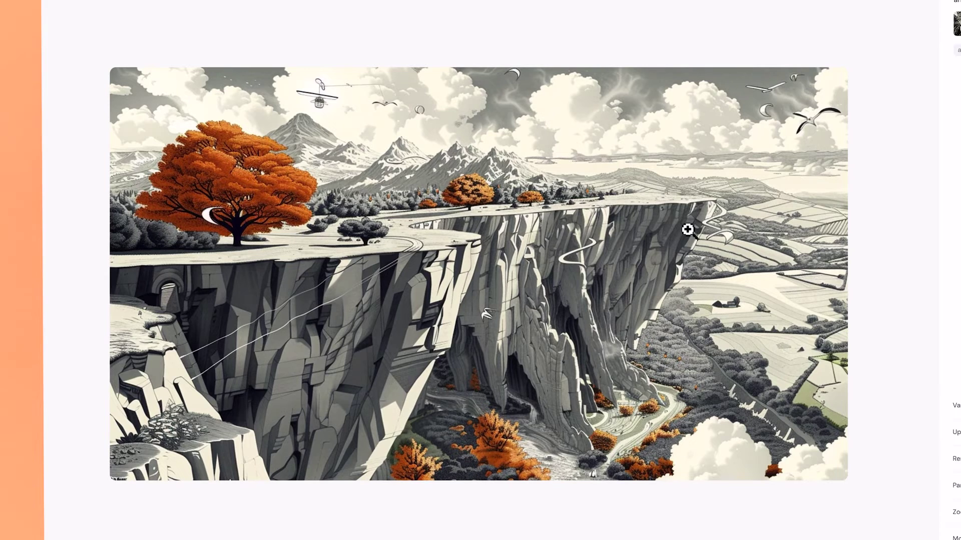
left_click(867, 285)
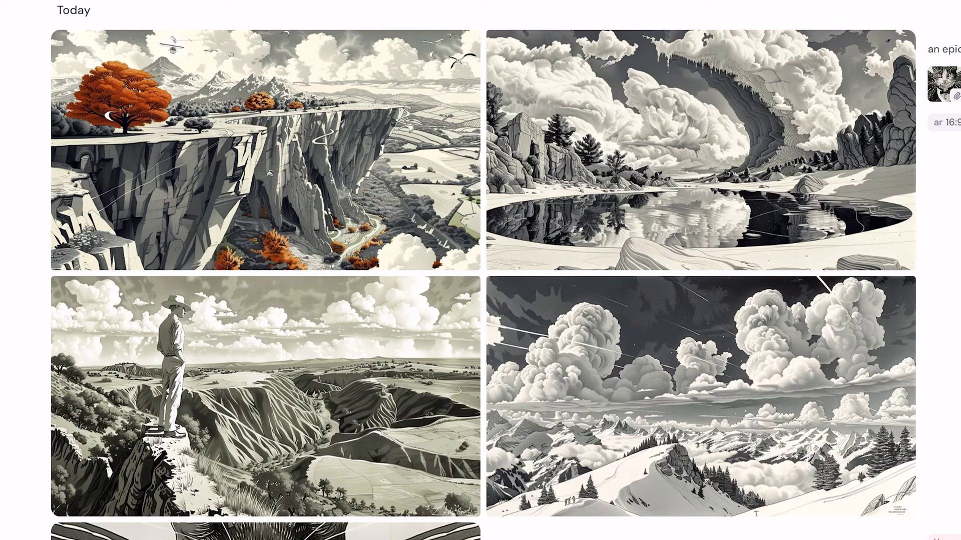